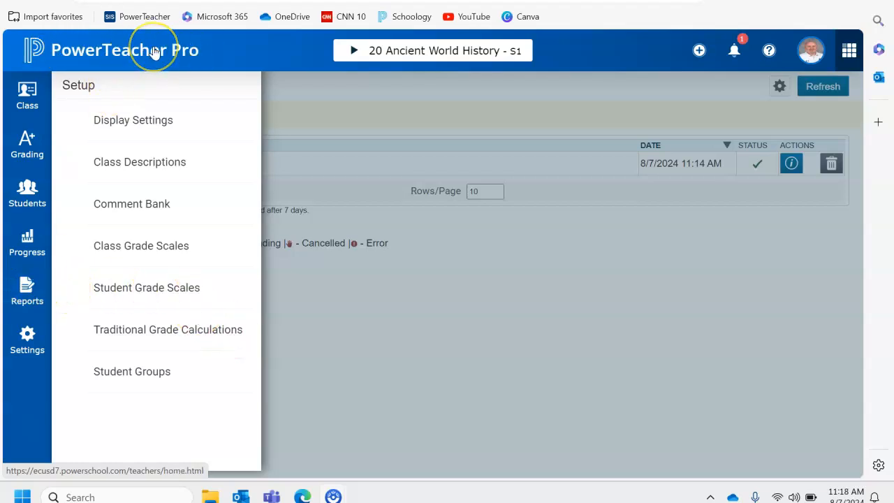
Open the Student Roster report from the available reports
click(26, 293)
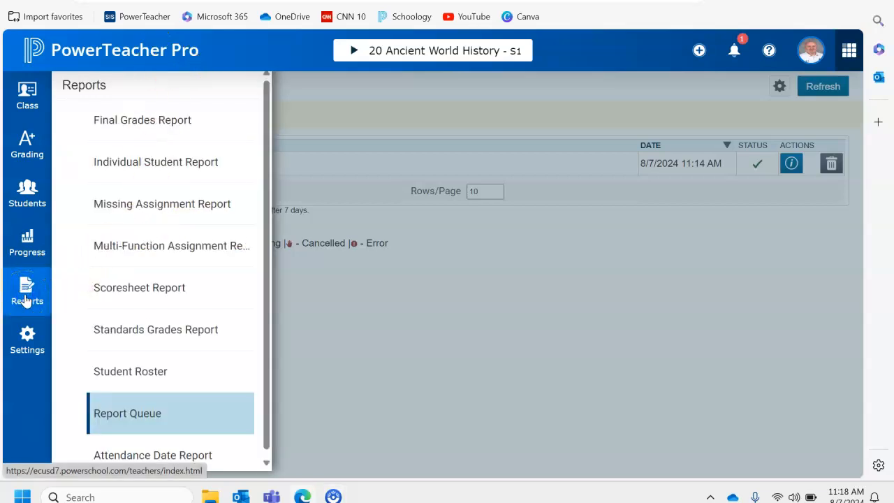
click(24, 297)
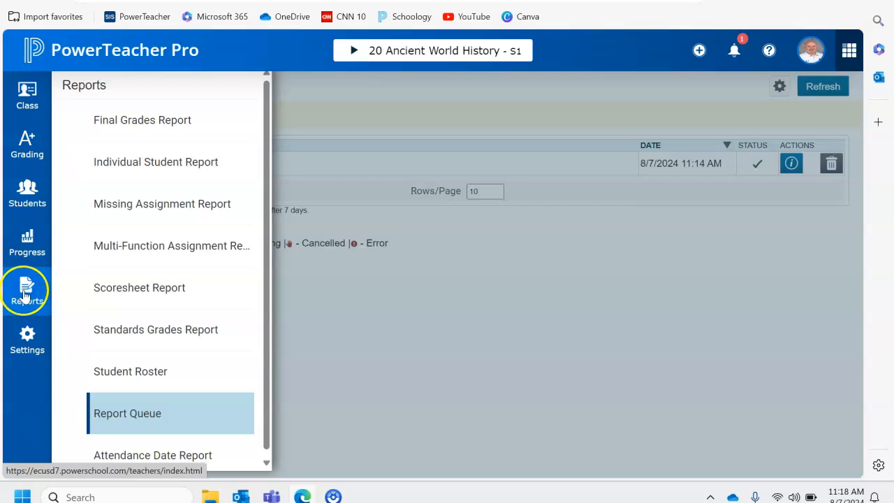
click(144, 372)
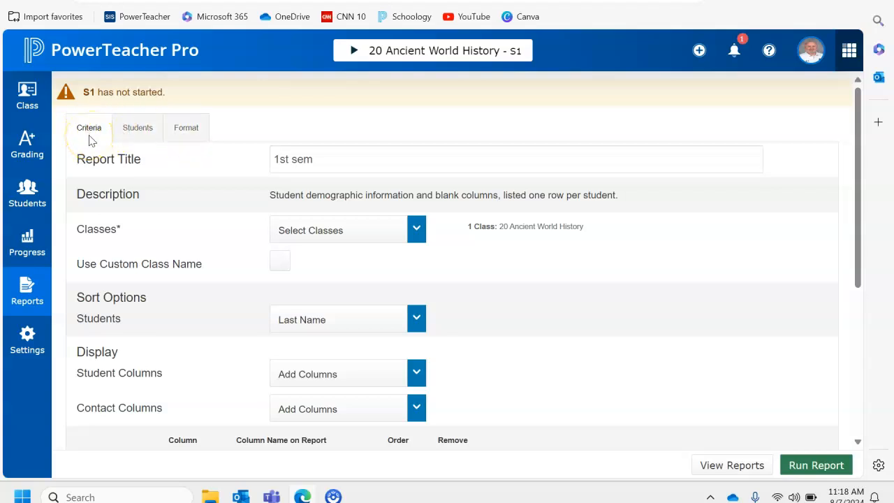
Shorten the roster report's title to "1st"
click(315, 160)
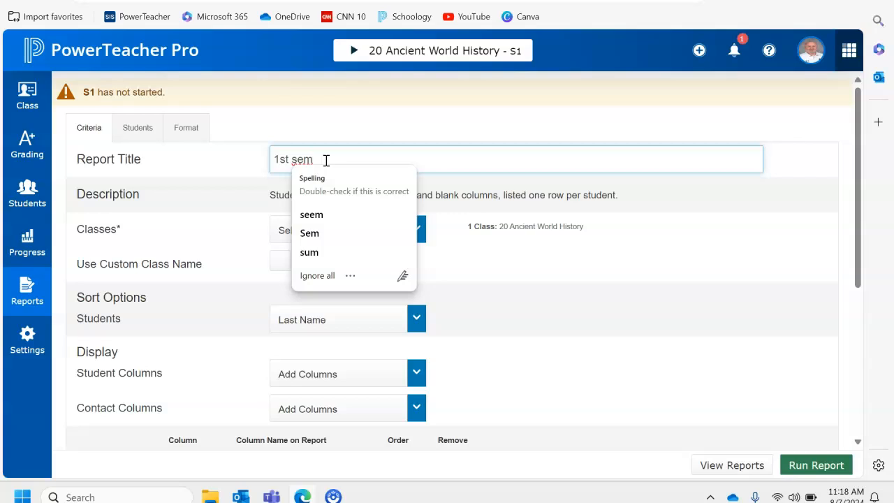
key(BackSpace)
key(BackSpace)
key(BackSpace)
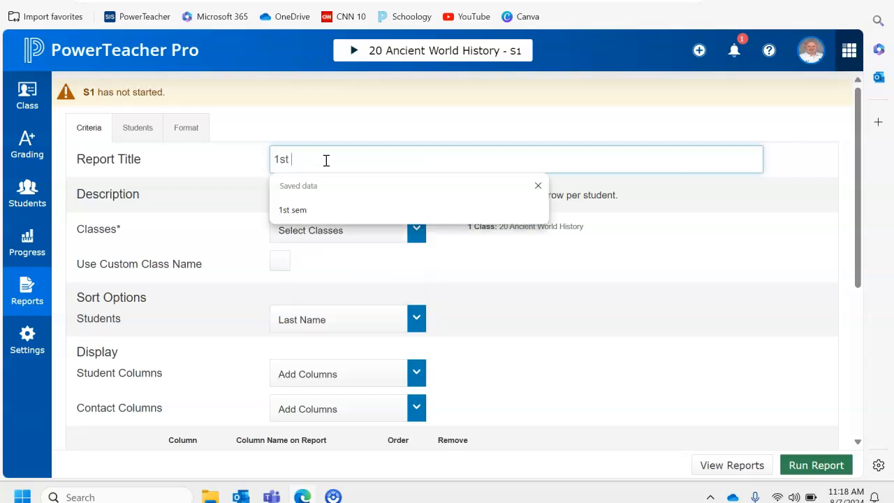
key(Tab)
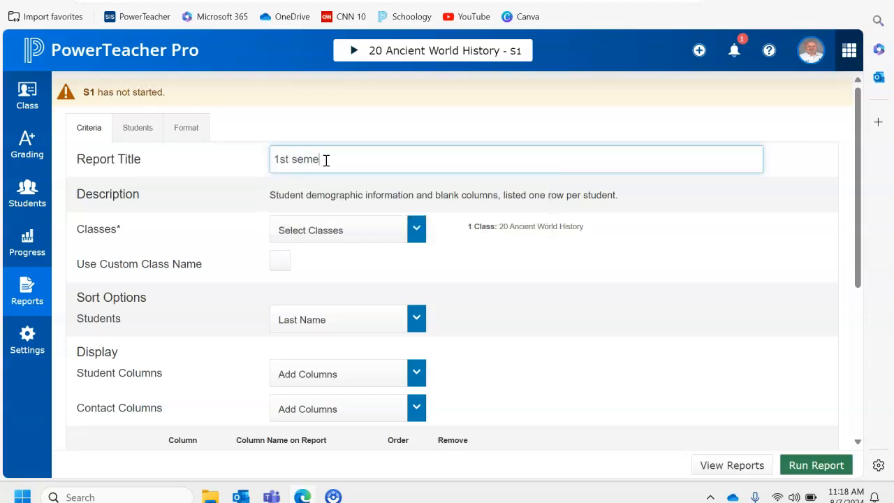
click(344, 164)
key(BackSpace)
key(BackSpace)
key(BackSpace)
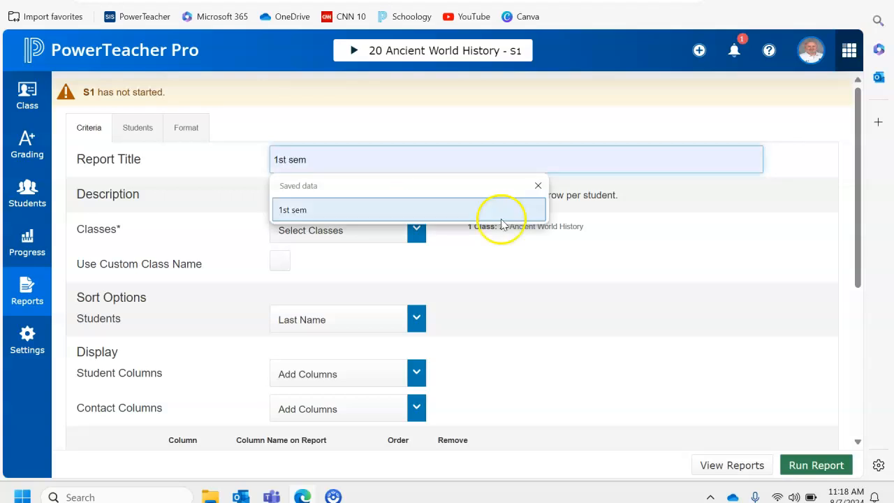
click(529, 251)
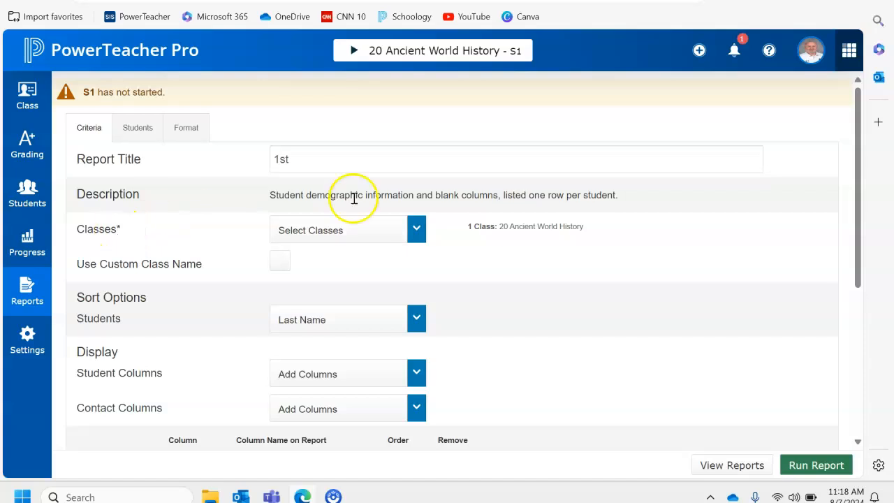
Examine the list of classes that can be included in the roster report
click(417, 234)
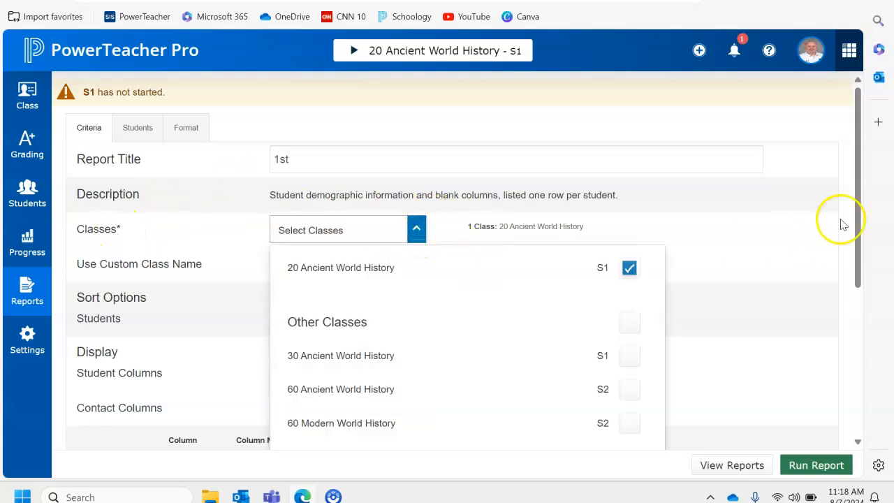
scroll(860, 207, down, 1)
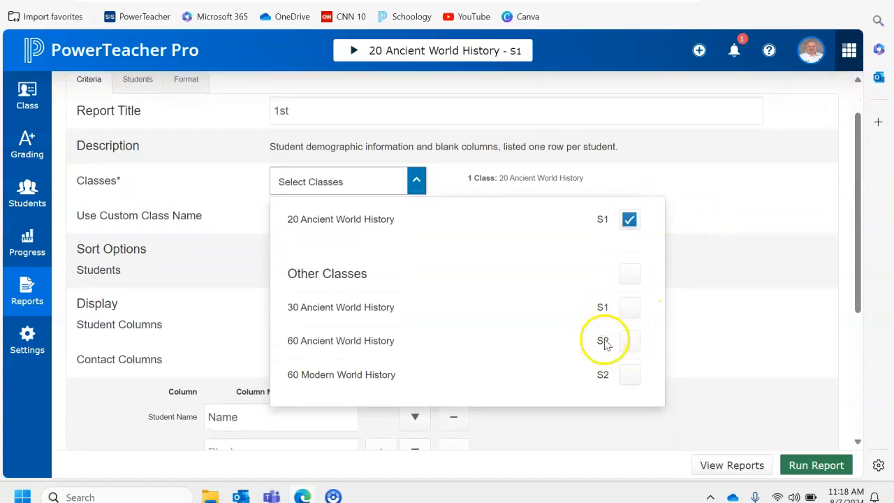
click(772, 204)
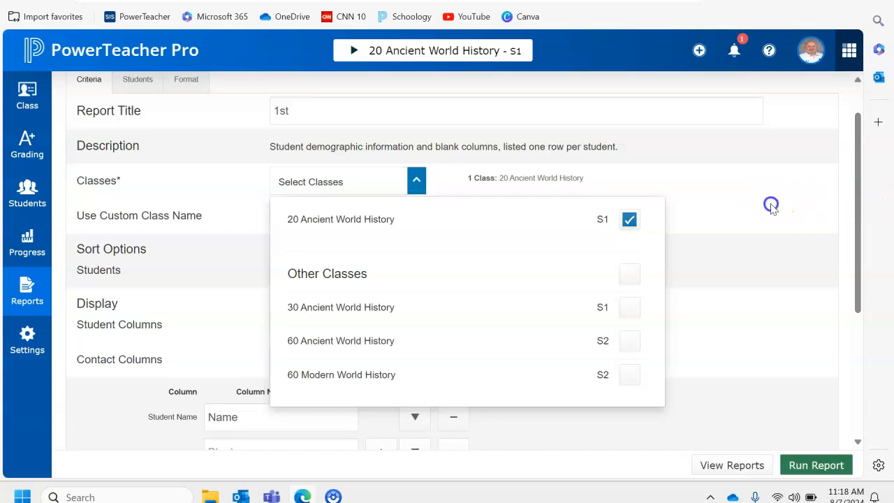
click(418, 181)
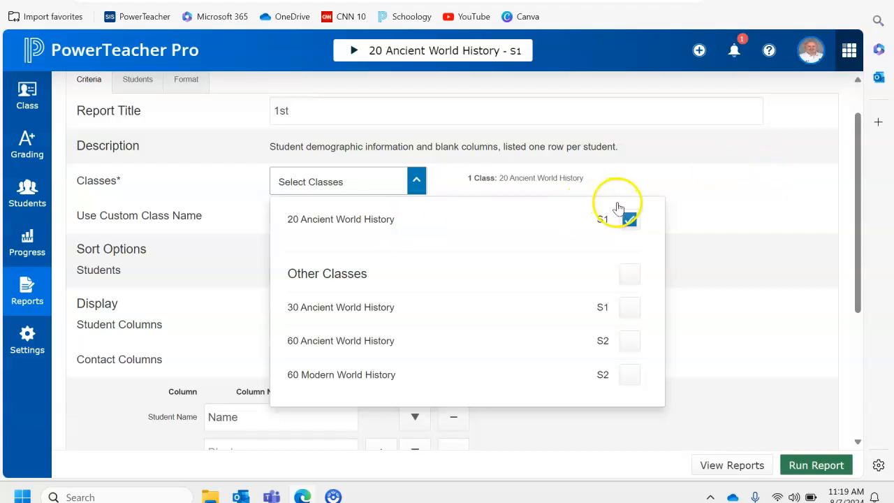
click(704, 171)
click(416, 198)
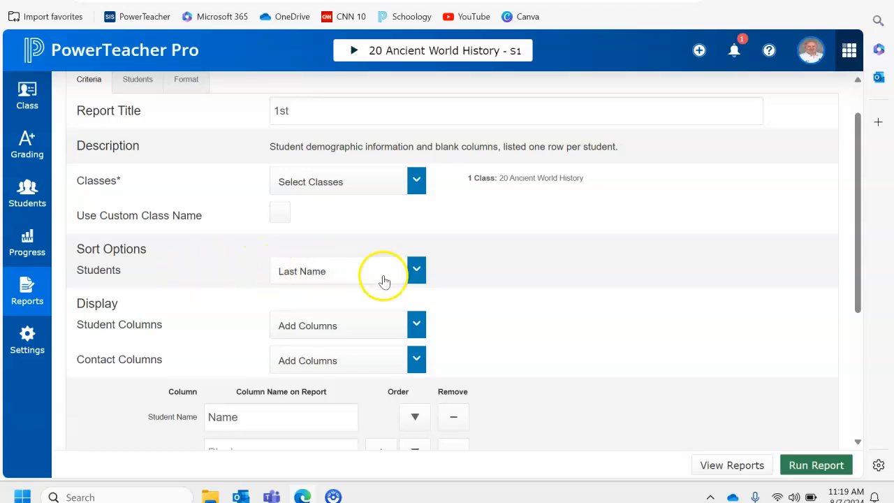
Set the report's student sort order to Last Name
click(417, 272)
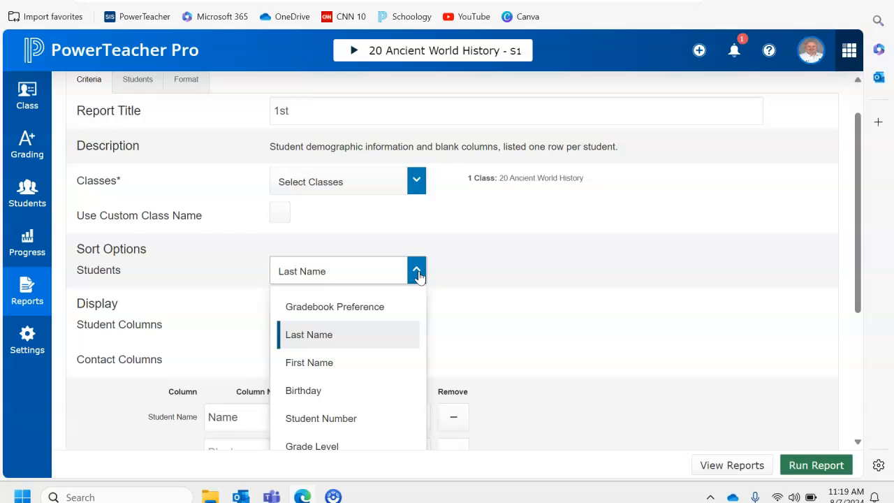
scroll(419, 276, down, 2)
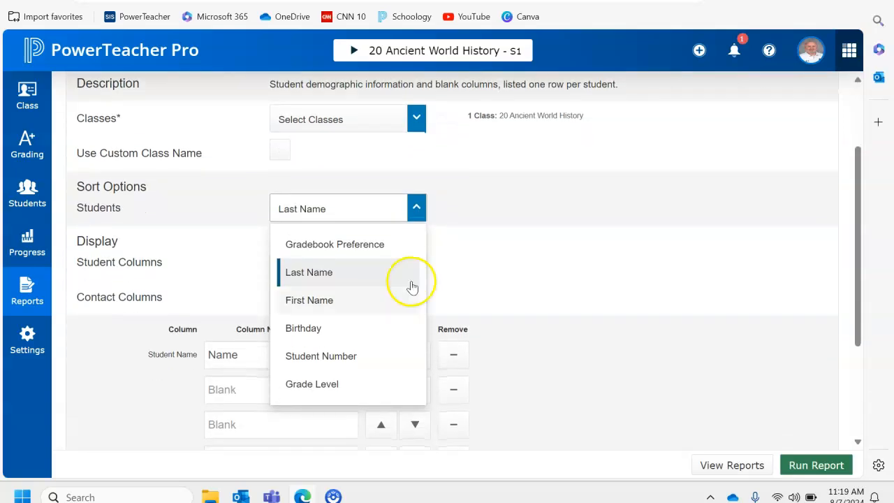
click(330, 280)
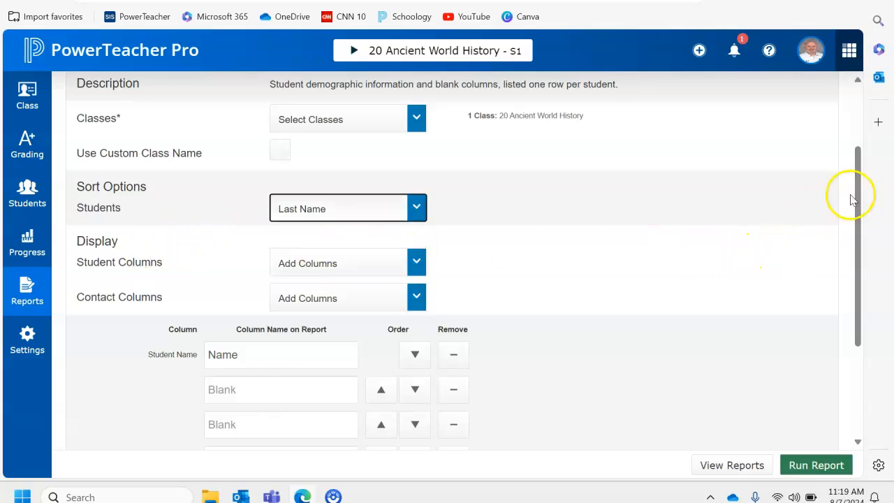
Add one more blank student column to the report and remove that last blank column again
drag(856, 201, 861, 257)
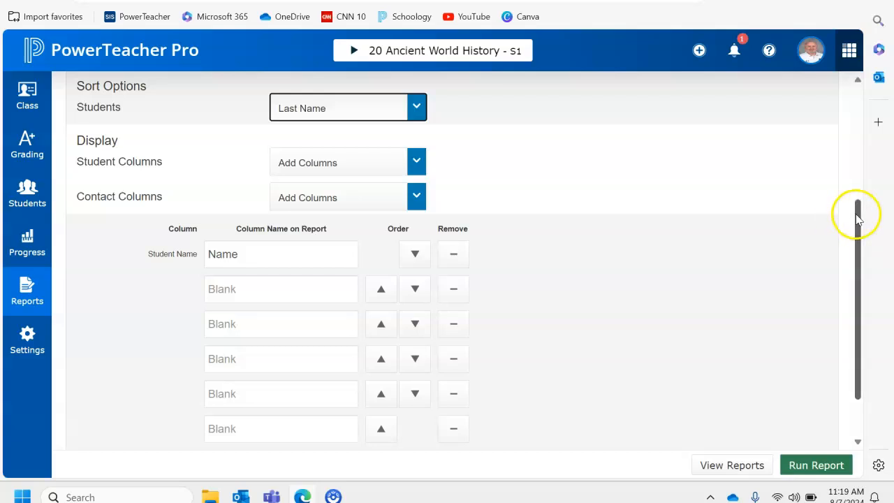
click(858, 235)
drag(857, 234, 860, 241)
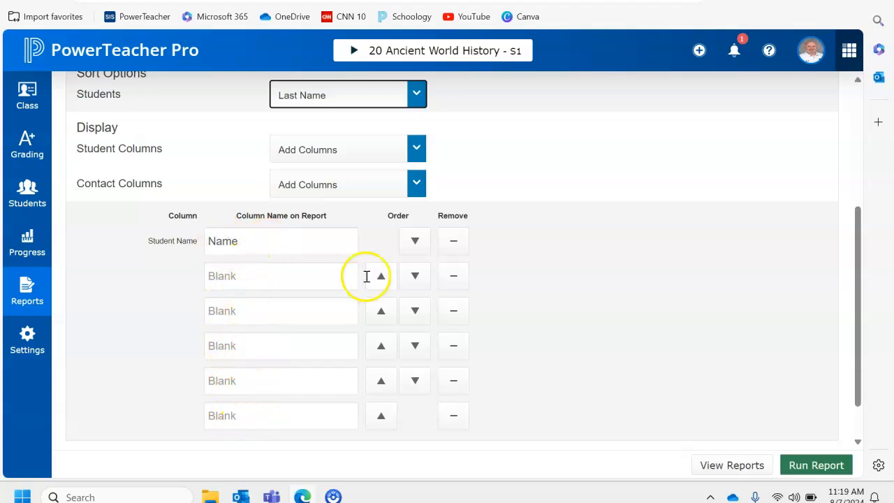
click(416, 149)
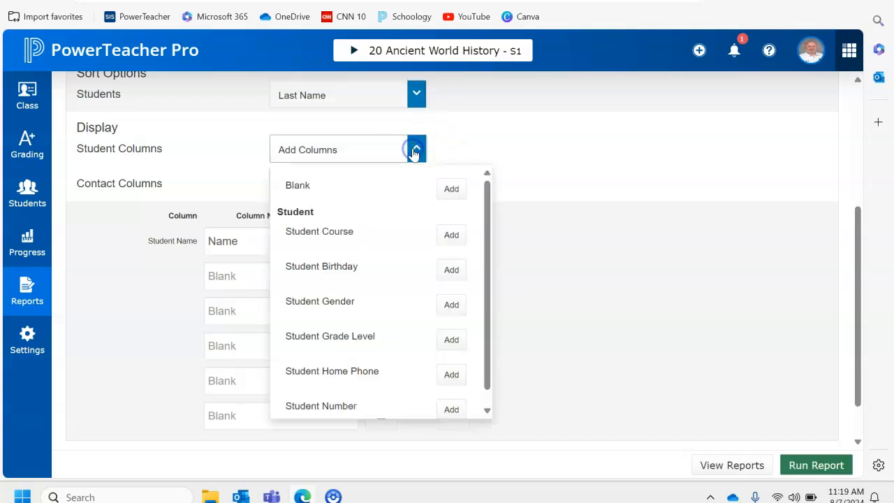
click(453, 190)
click(608, 265)
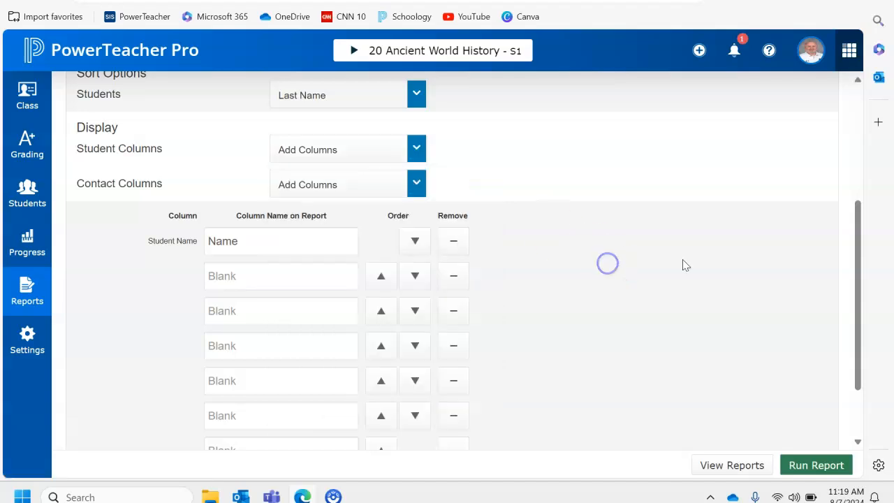
drag(858, 266, 857, 303)
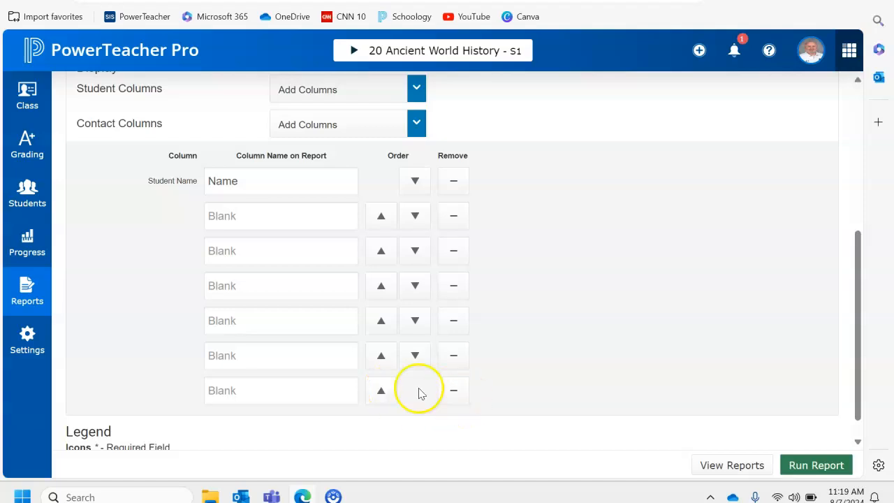
click(454, 392)
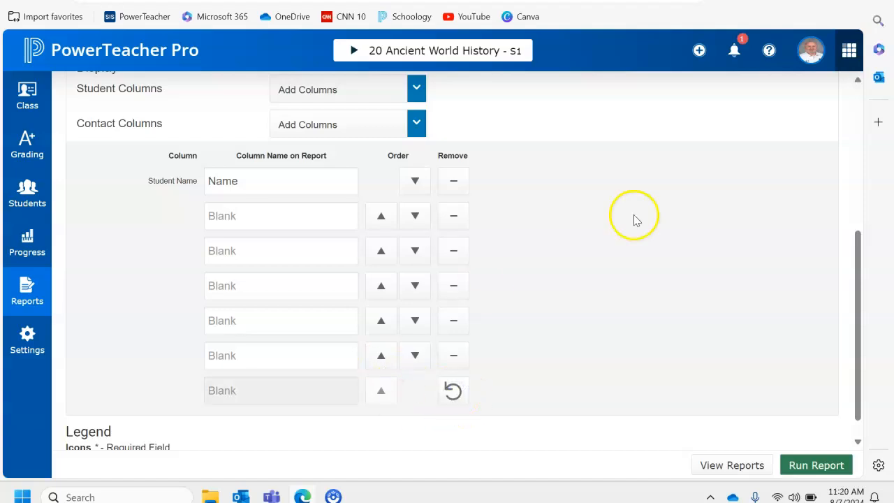
Examine the full list of student columns that can be added to the report
drag(859, 271, 856, 232)
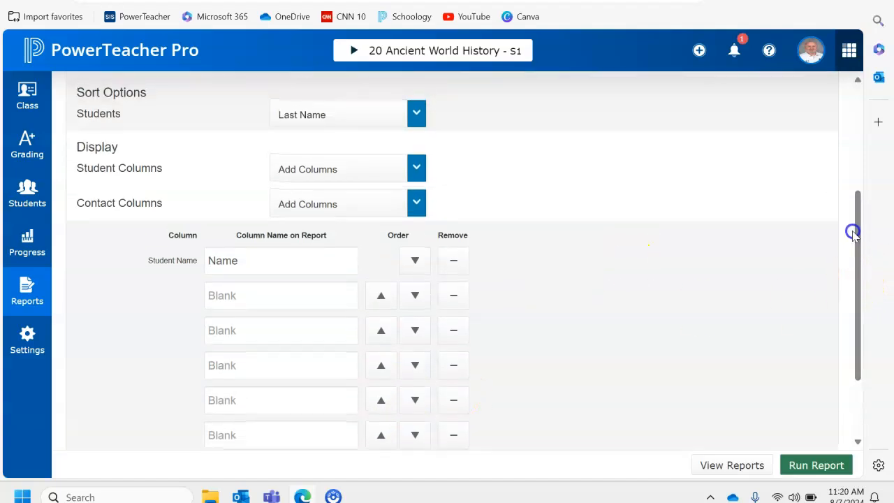
click(422, 165)
drag(485, 249, 487, 296)
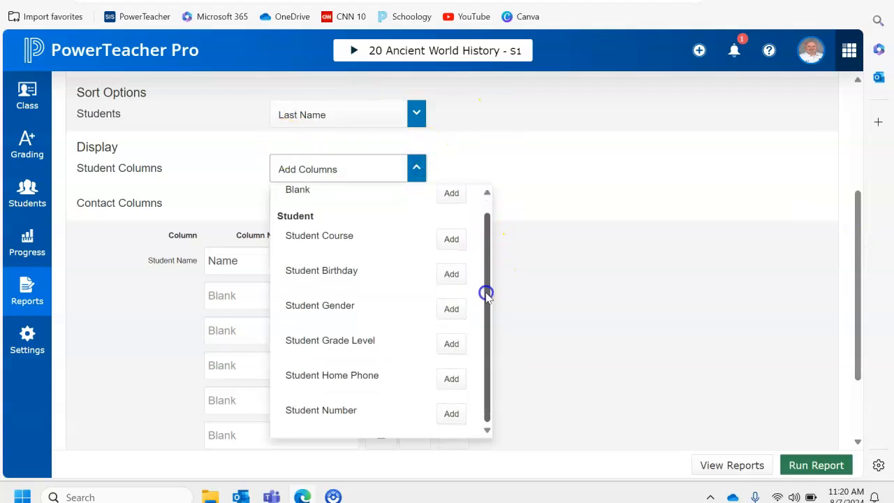
click(554, 309)
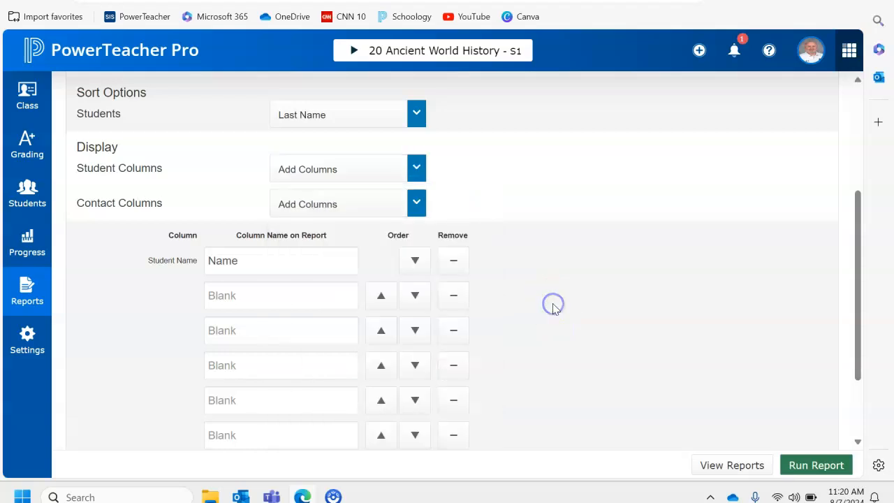
Add the Contact Name and Contact Email columns to the report, and remove both again
click(425, 207)
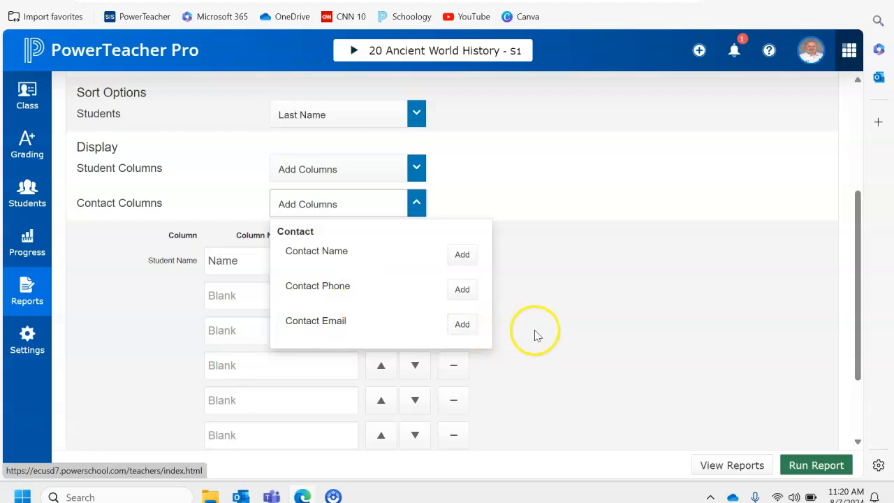
click(462, 257)
click(462, 289)
drag(858, 218, 854, 290)
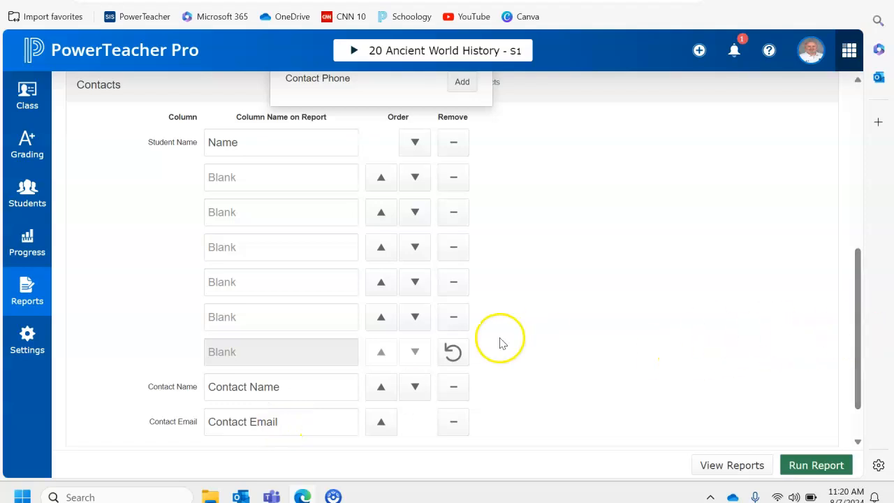
click(452, 387)
click(454, 422)
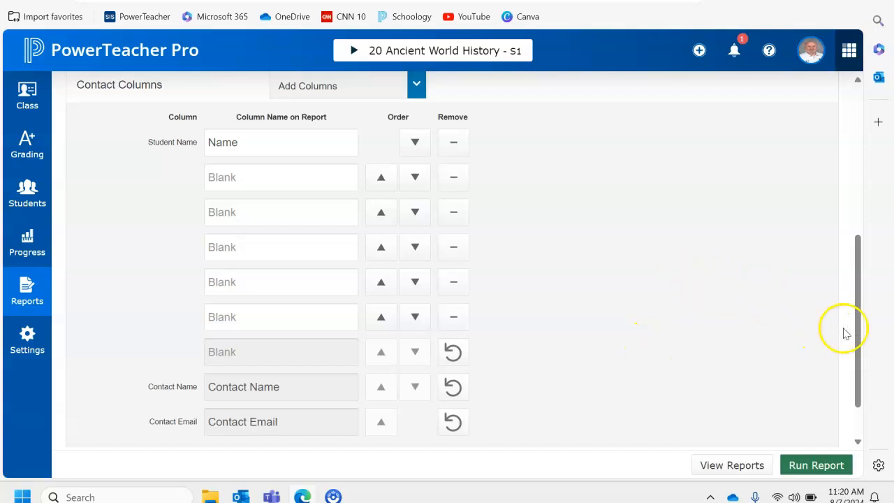
Display the report's student selection to check which students it covers
drag(858, 321, 849, 239)
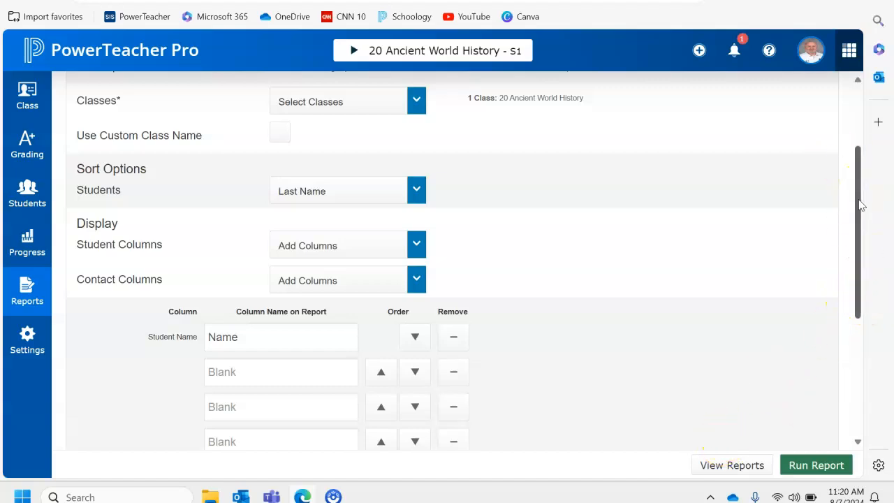
drag(857, 203, 854, 166)
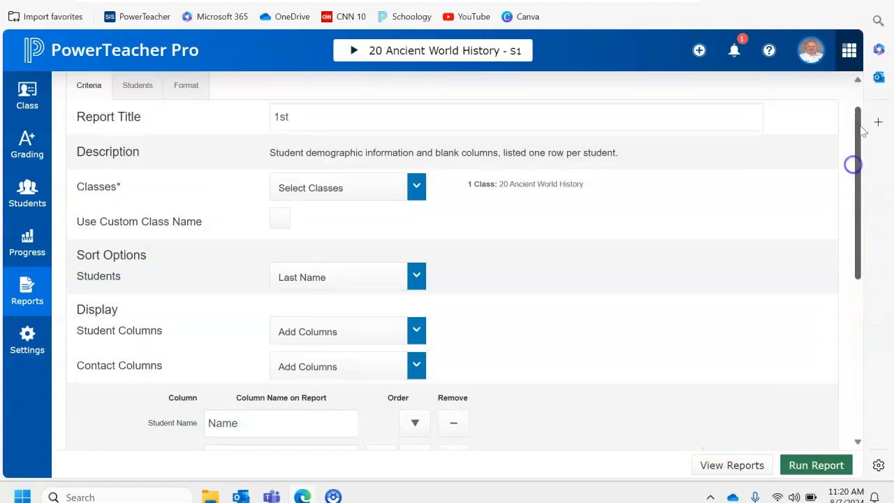
click(137, 95)
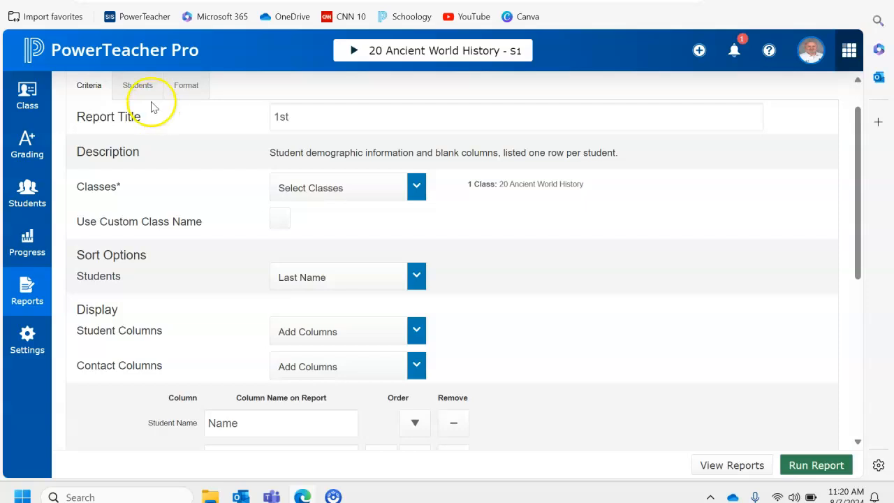
click(134, 93)
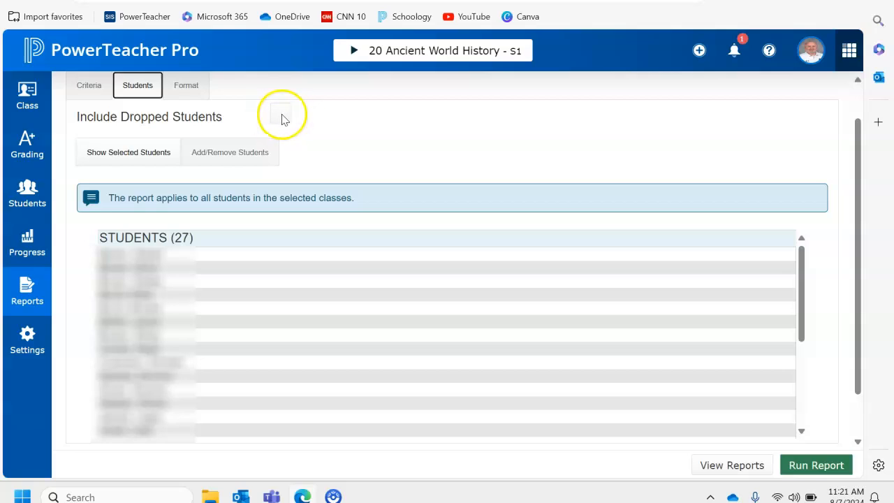
Display the report's format options, switch the output to Excel, and set it back to PDF
click(188, 87)
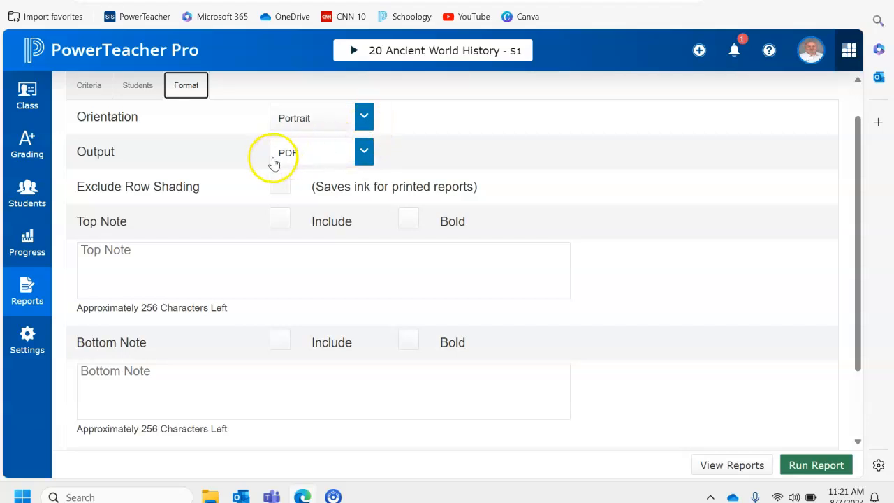
click(364, 119)
click(366, 119)
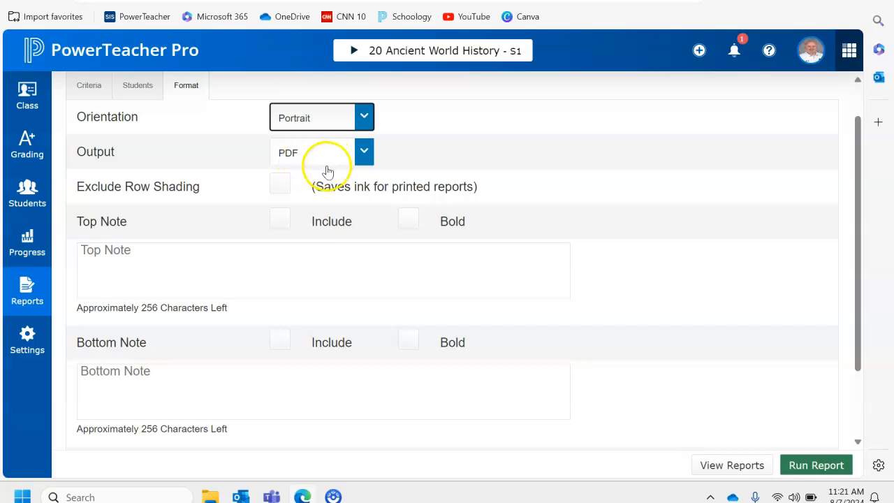
click(369, 155)
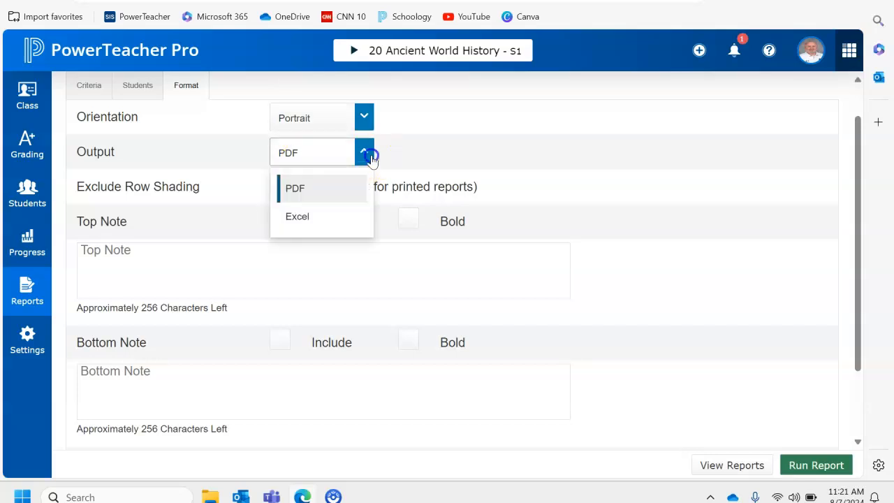
click(301, 218)
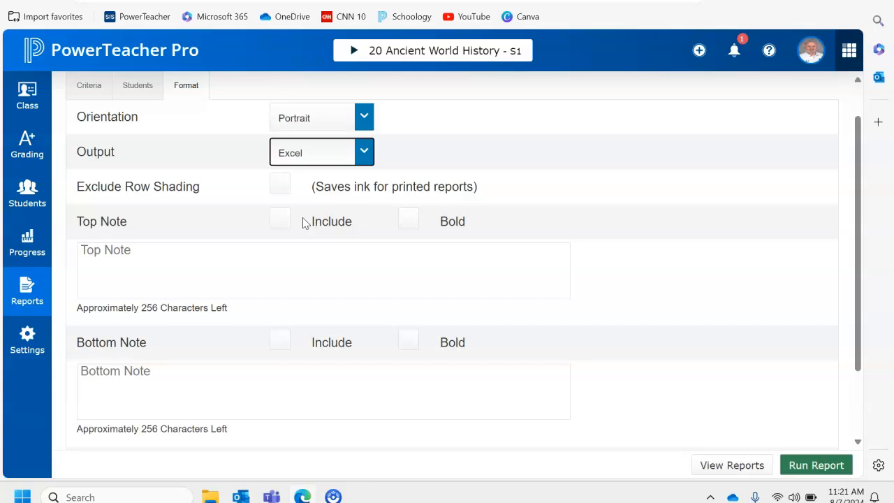
mouse_move(857, 198)
mouse_down()
mouse_move(860, 247)
mouse_move(852, 203)
mouse_up()
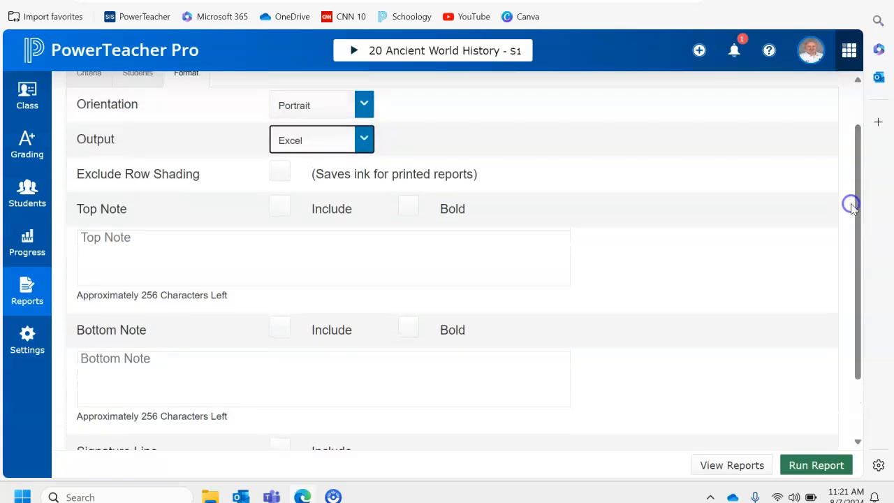
click(364, 138)
click(301, 179)
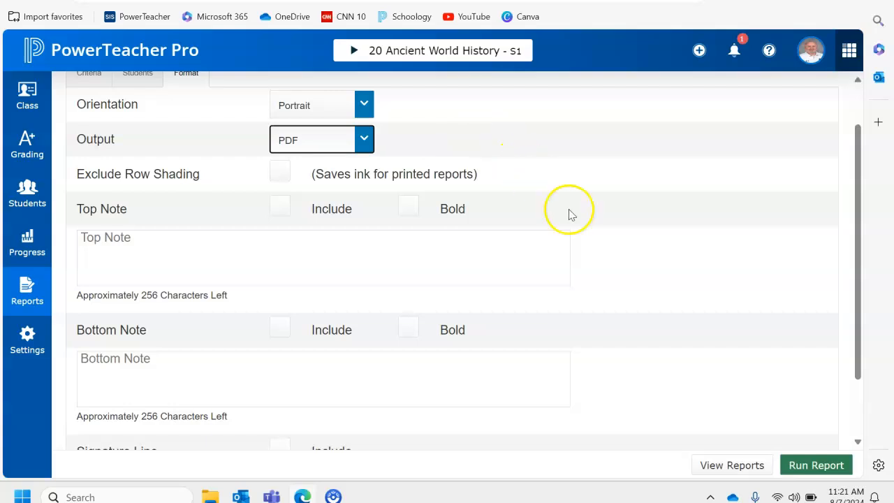
Return to the report's criteria and run the roster report titled 1st
drag(858, 201, 858, 117)
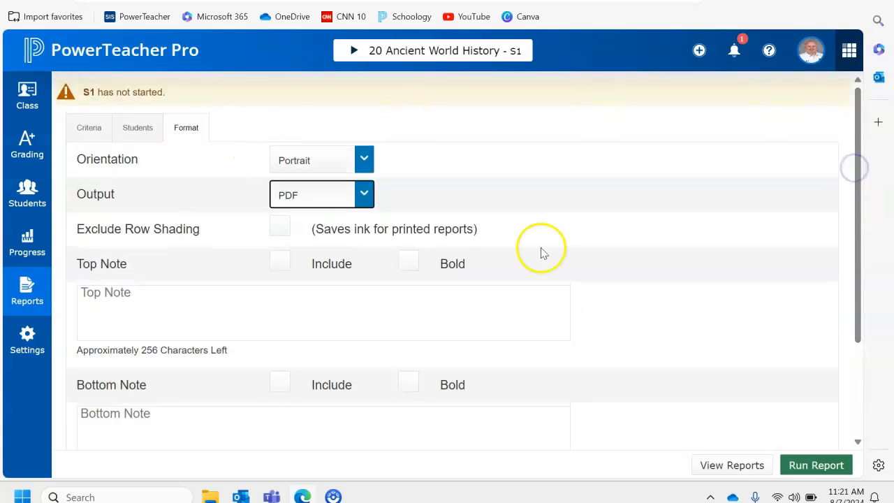
click(90, 129)
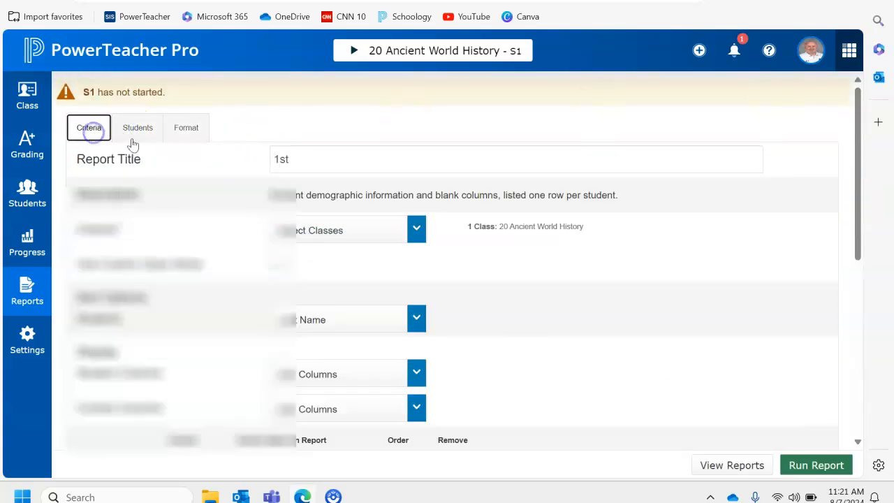
click(803, 465)
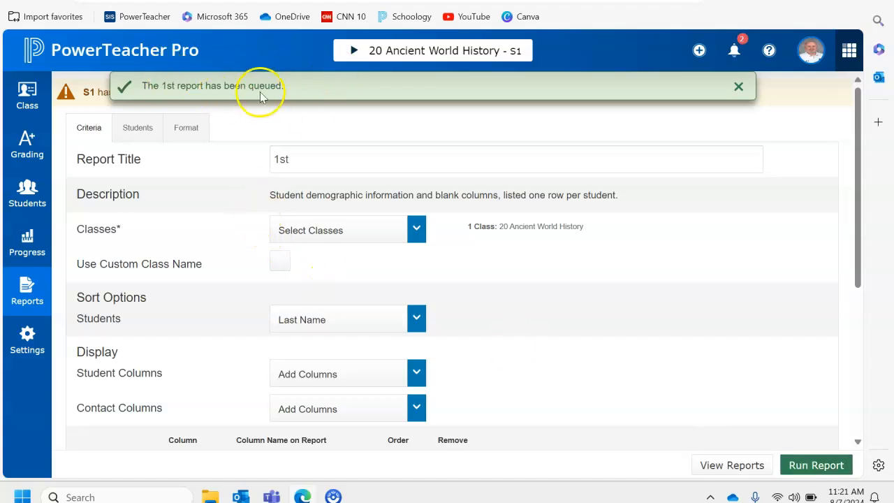
Download the 1st report from the Report Queue and open the file studentRosterReport (3).pdf
click(734, 53)
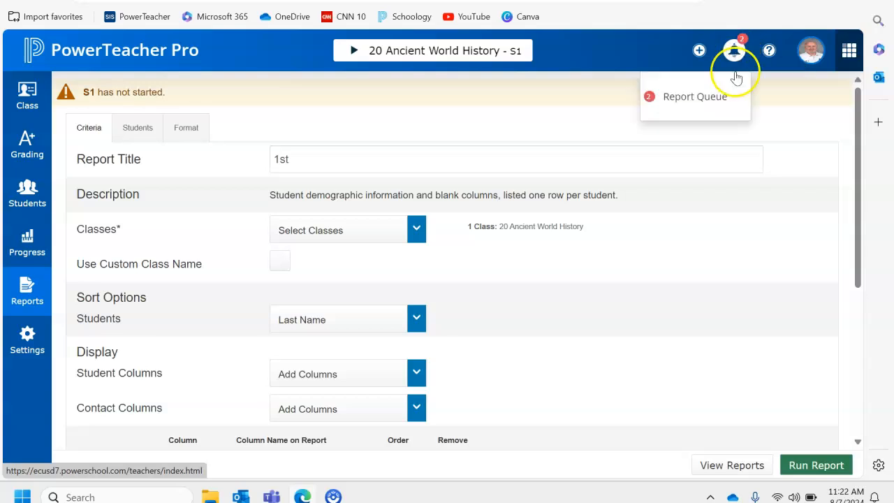
click(685, 101)
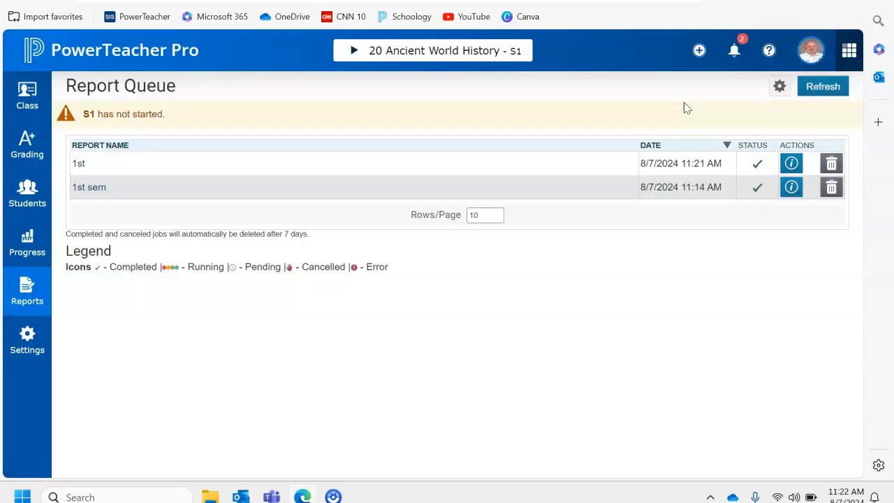
click(79, 164)
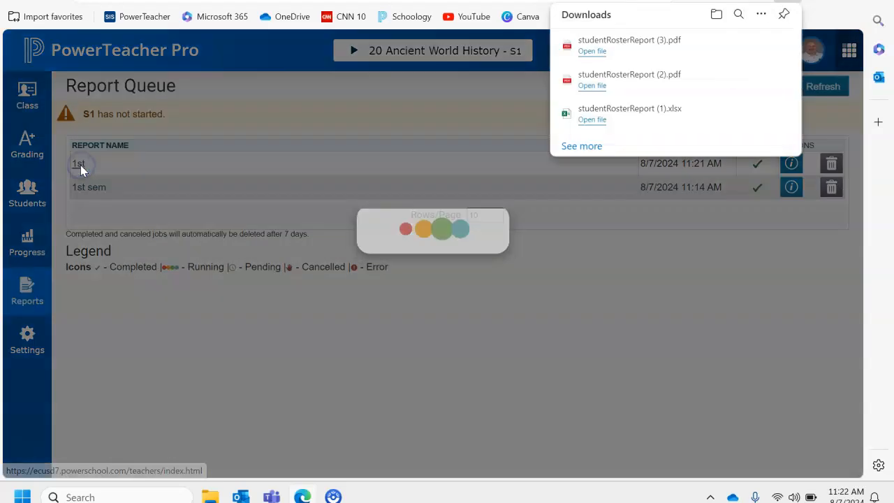
click(588, 53)
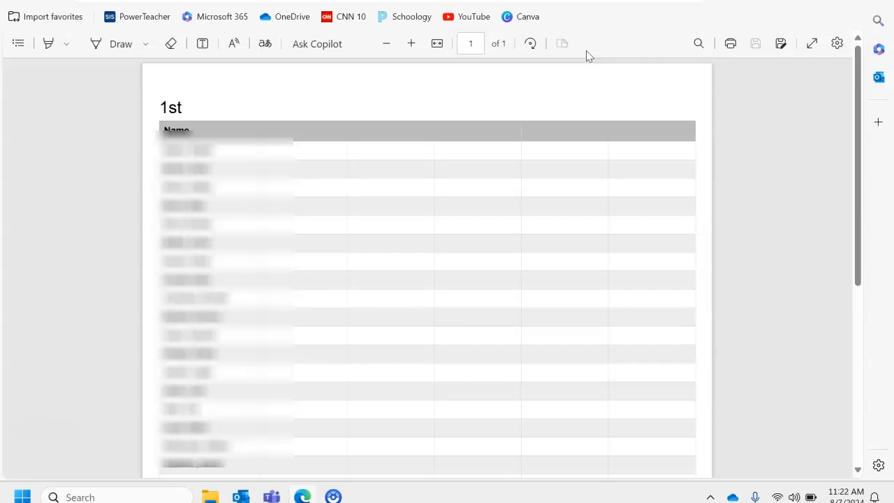
click(603, 72)
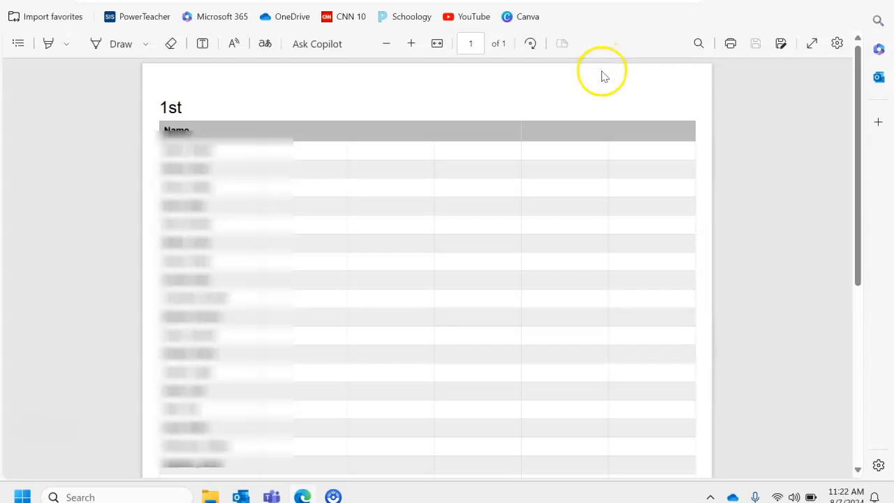